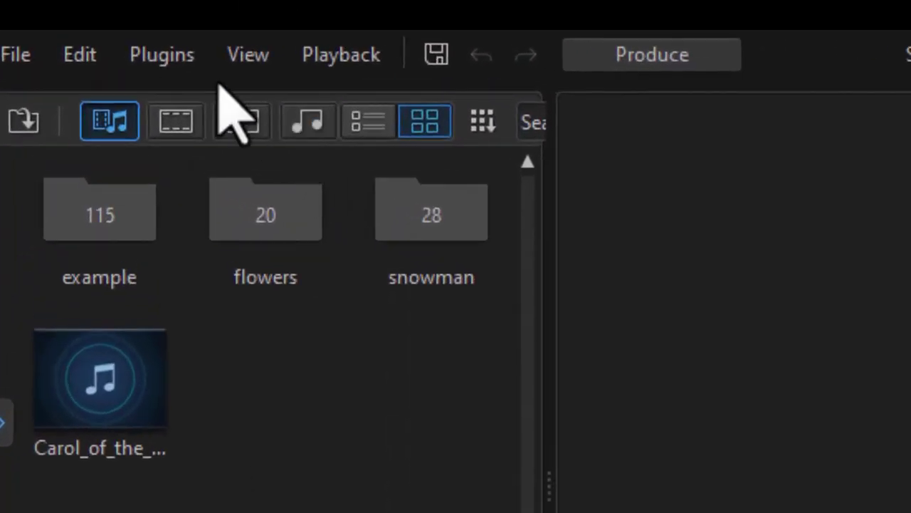
Launch the Slideshow Creator from the Plugins menu.
{"action": "left_click", "coordinate": [178, 51]}
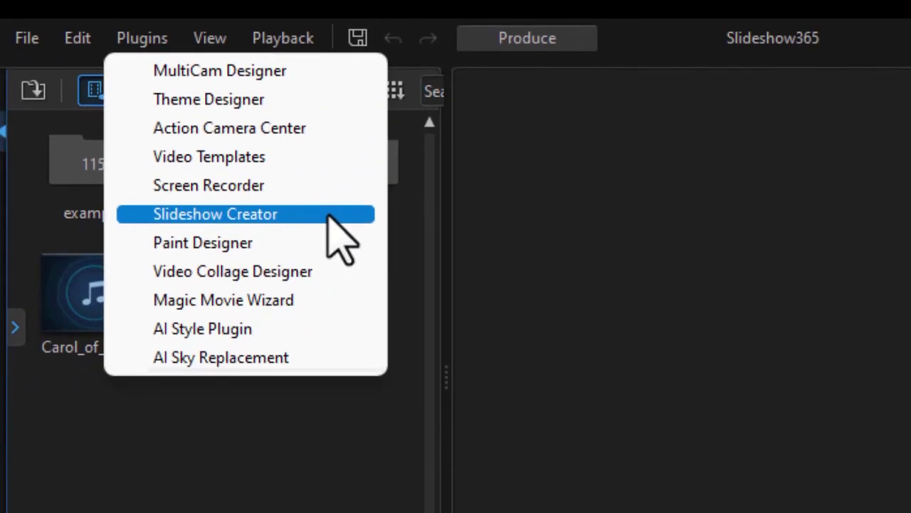
{"action": "left_click", "coordinate": [399, 279]}
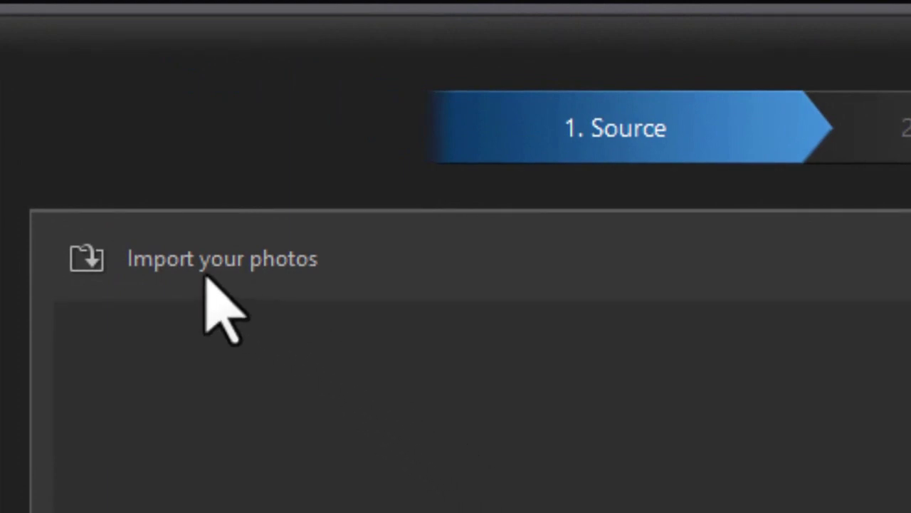
Import Flower 3.JPG and Rose.jpg from the Flowers folder as slideshow photos.
{"action": "left_click", "coordinate": [94, 260]}
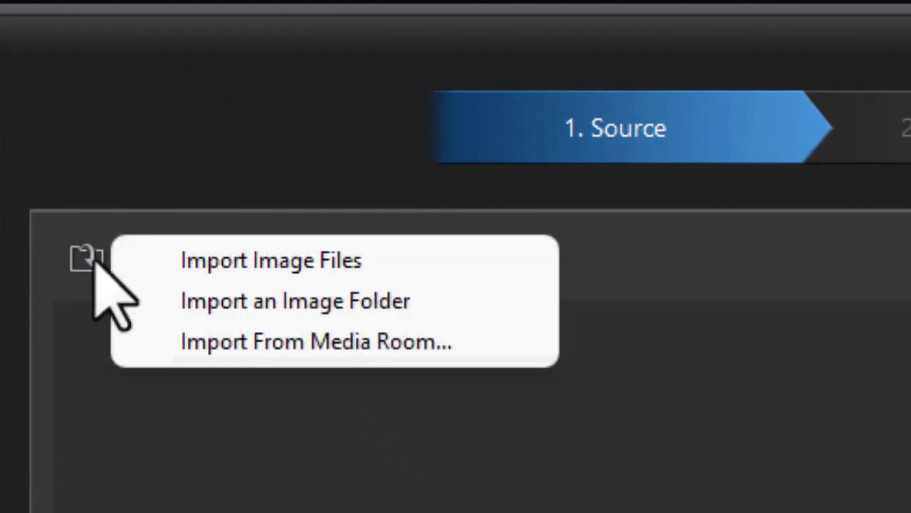
{"action": "left_click", "coordinate": [450, 262]}
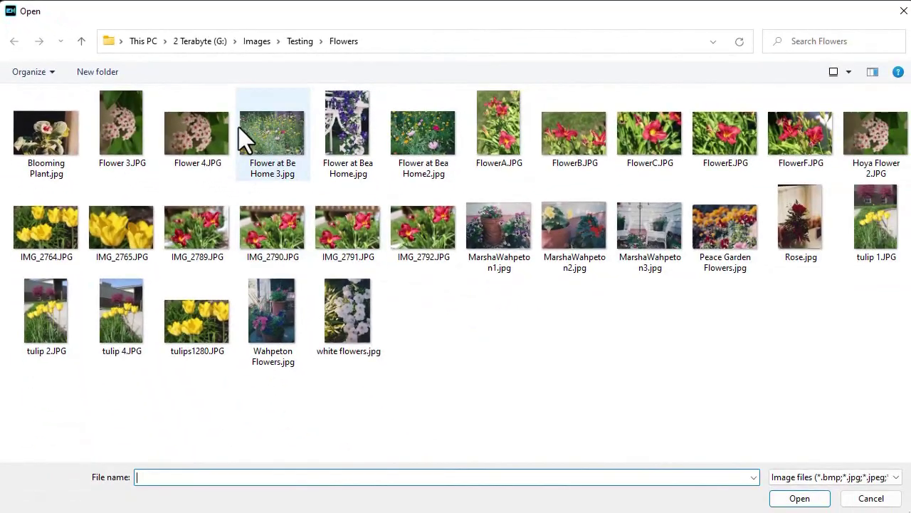
{"action": "left_click", "coordinate": [122, 131]}
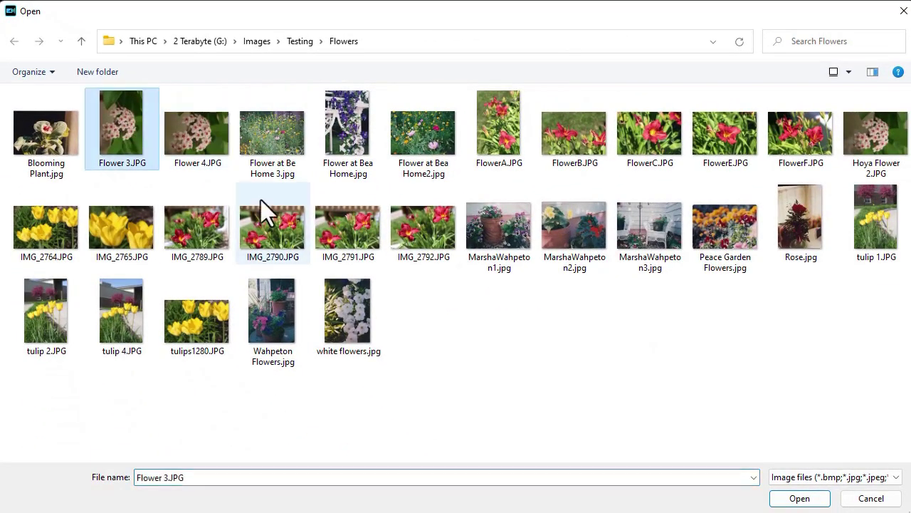
{"action": "left_click", "coordinate": [804, 223], "text": "ctrl"}
{"action": "left_click", "coordinate": [801, 498]}
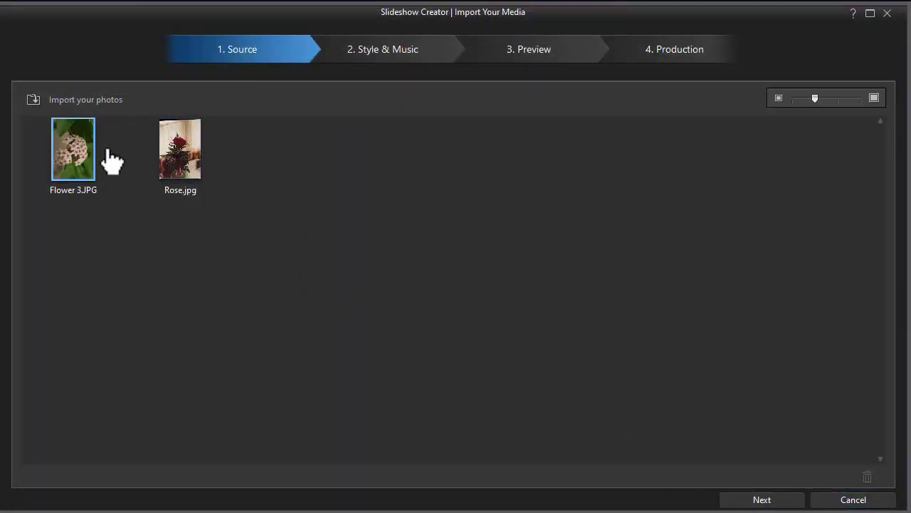
{"action": "left_click", "coordinate": [34, 100]}
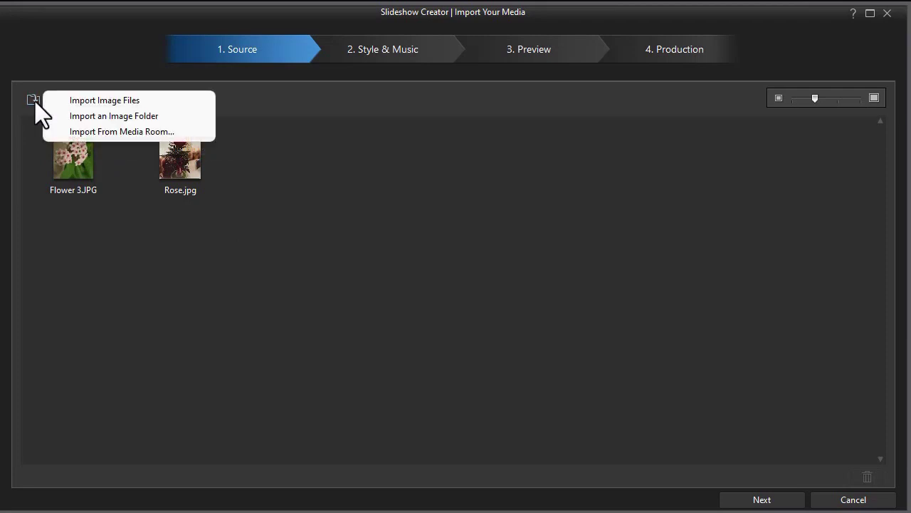
Import the whole flowers folder from the Media Room, then delete Rose.jpg.
{"action": "left_click", "coordinate": [183, 132]}
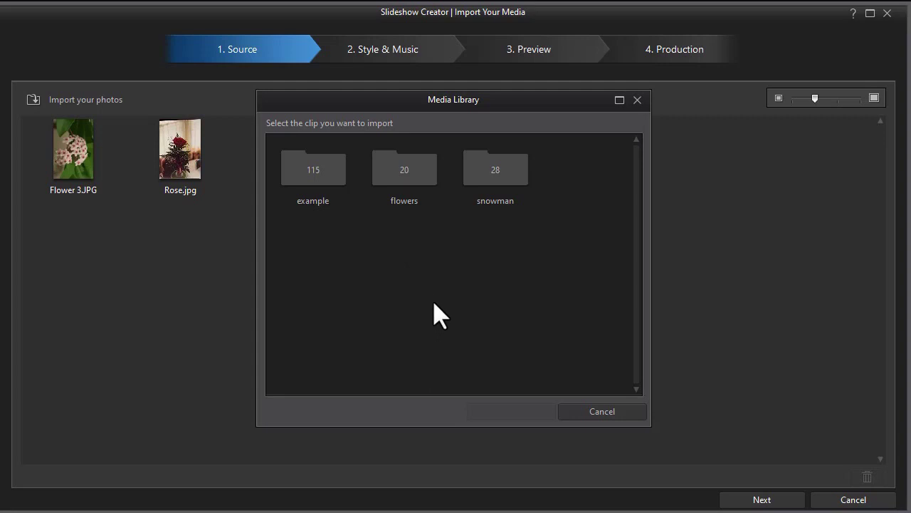
{"action": "left_click", "coordinate": [410, 182]}
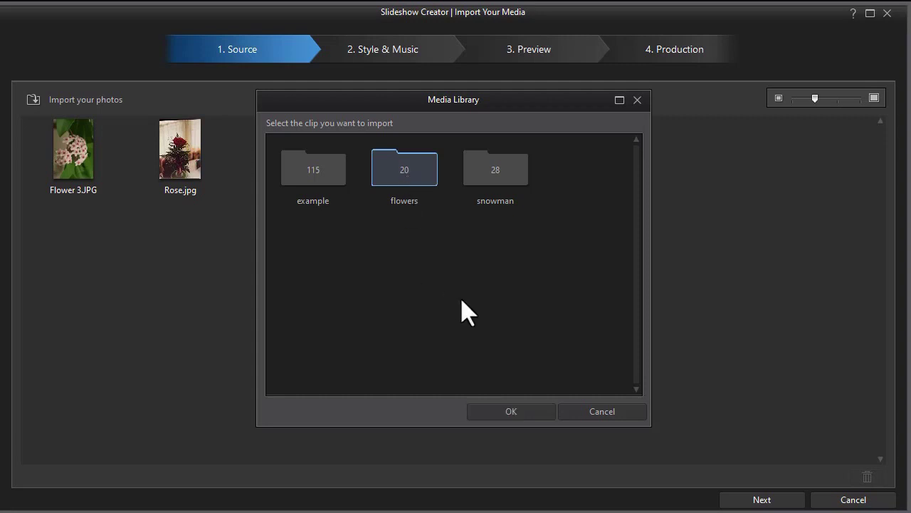
{"action": "left_click", "coordinate": [525, 417]}
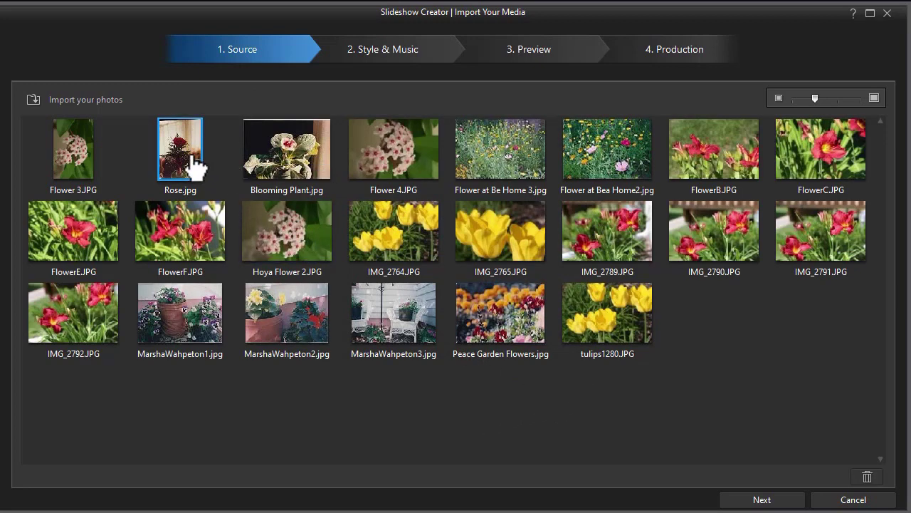
{"action": "key", "text": "Delete"}
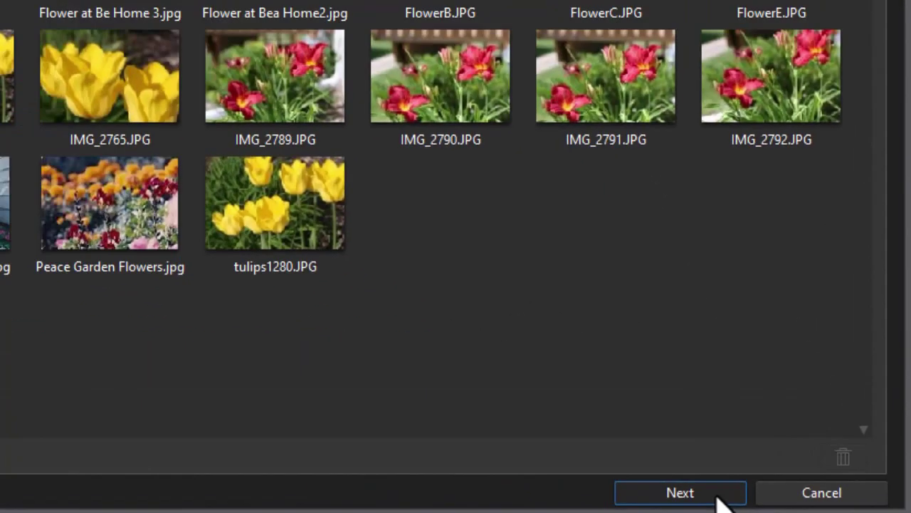
Advance to Style & Music, keeping the Cell style selected.
{"action": "left_click", "coordinate": [472, 481]}
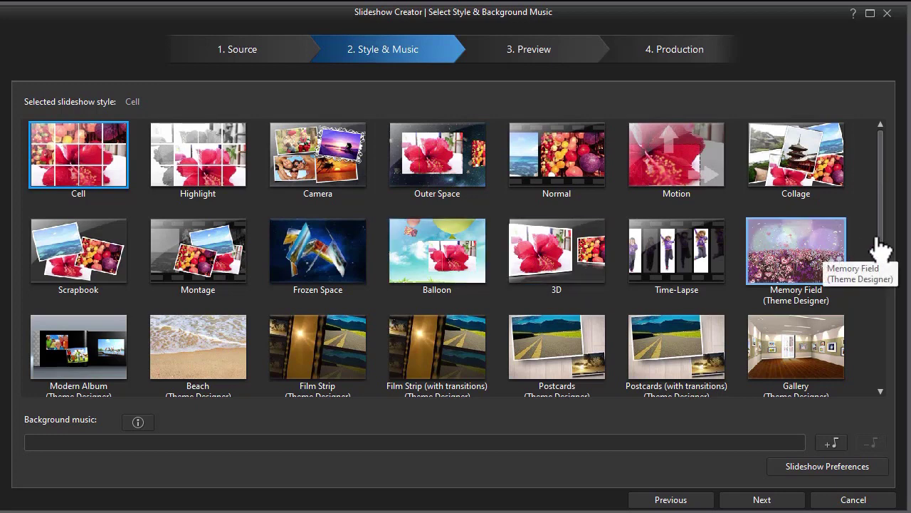
{"action": "left_click_drag", "start_coordinate": [886, 245], "coordinate": [855, 163]}
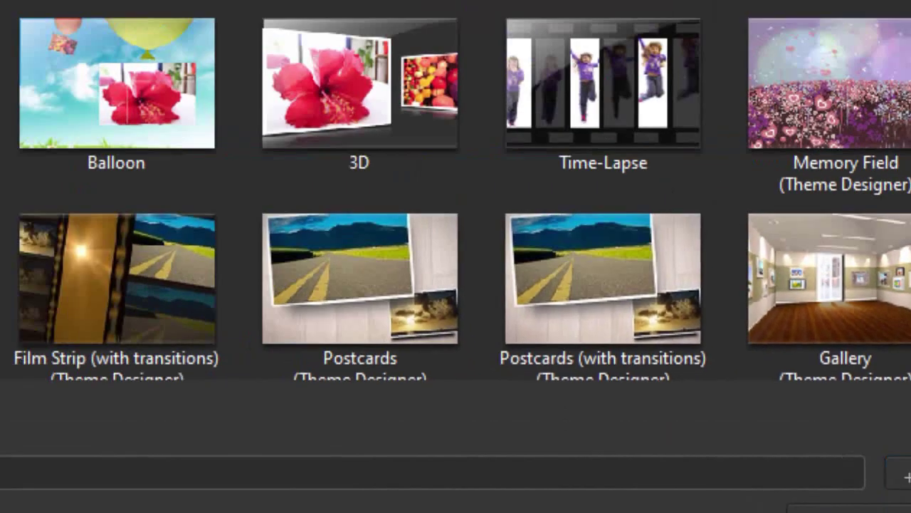
{"action": "left_click", "coordinate": [670, 274]}
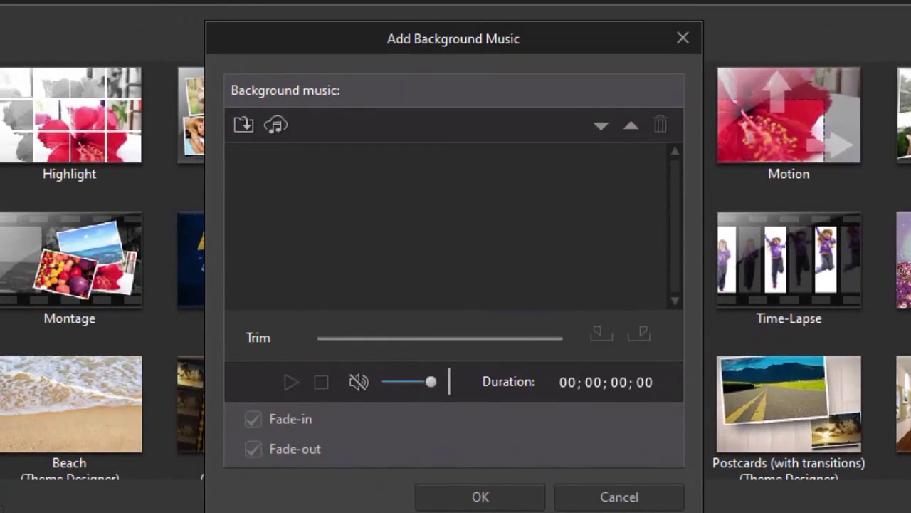
Add Hiiltop.mp3 and Eyes_of_Glory.mp3 from the Audio Bin, moving Eyes_of_Glory.mp3 first.
{"action": "left_click", "coordinate": [245, 127]}
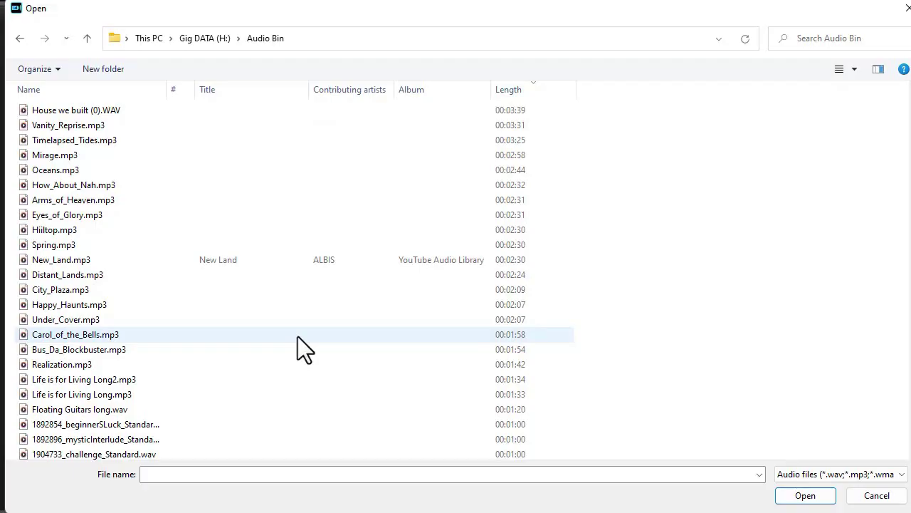
{"action": "double_click", "coordinate": [96, 231]}
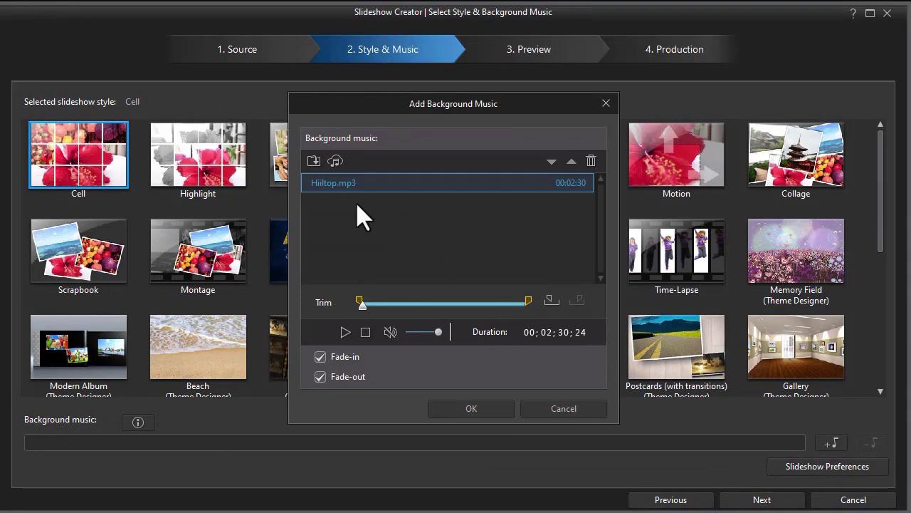
{"action": "left_click", "coordinate": [314, 162]}
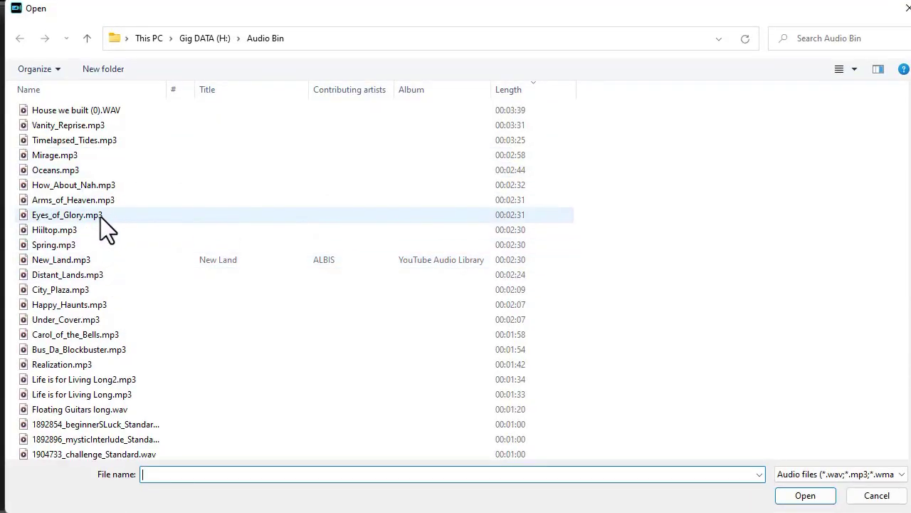
{"action": "double_click", "coordinate": [100, 215]}
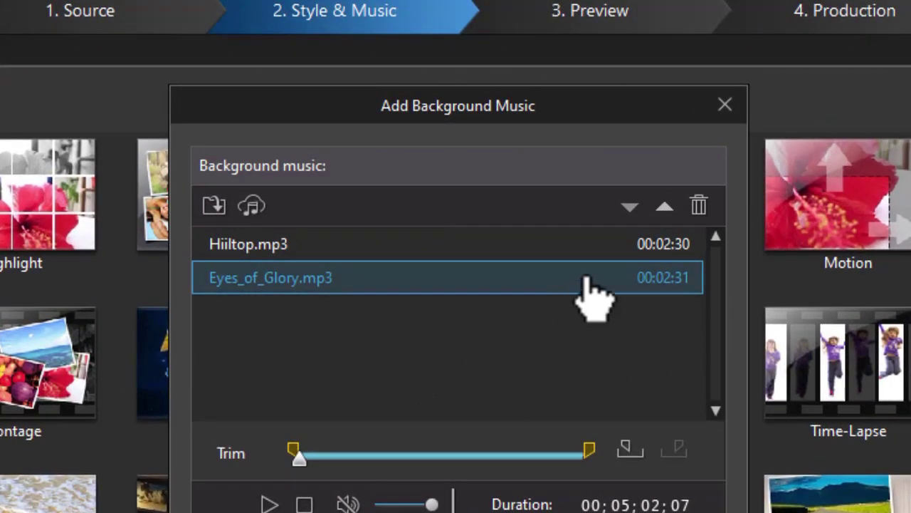
{"action": "left_click", "coordinate": [666, 208]}
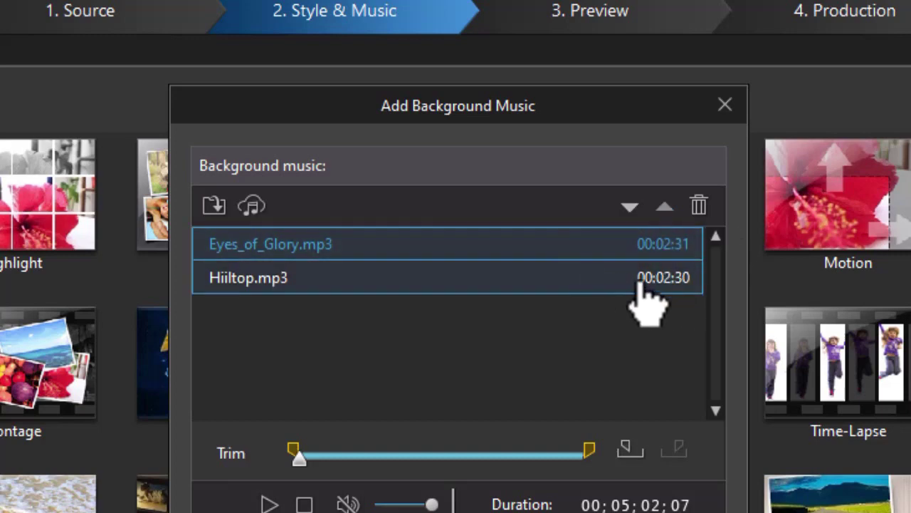
Remove Hiiltop.mp3 from the background music list.
{"action": "left_click", "coordinate": [599, 285]}
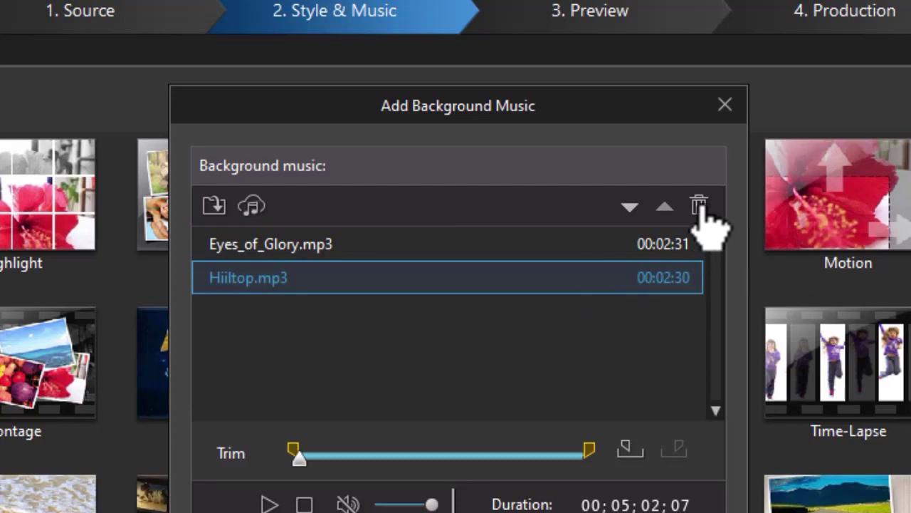
{"action": "key", "text": "ctrl+a"}
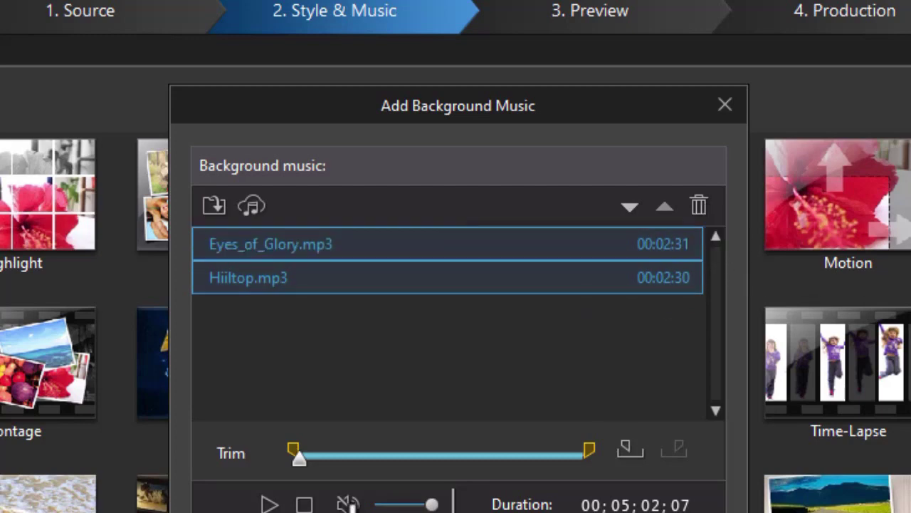
{"action": "key", "text": "Delete"}
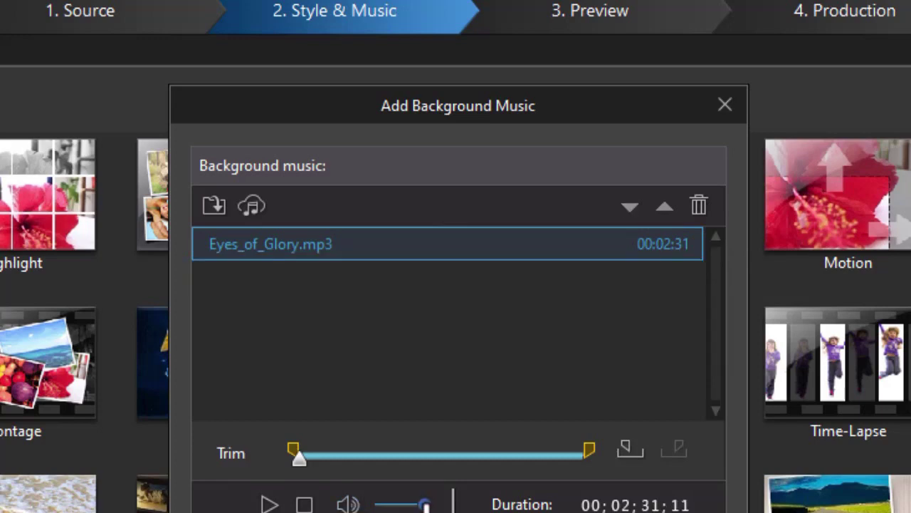
Trim Eyes_of_Glory.mp3 to 00;02;23;26 with fade-in and fade-out off, and confirm.
{"action": "left_click_drag", "start_coordinate": [425, 504], "coordinate": [408, 504]}
{"action": "left_click", "coordinate": [270, 504]}
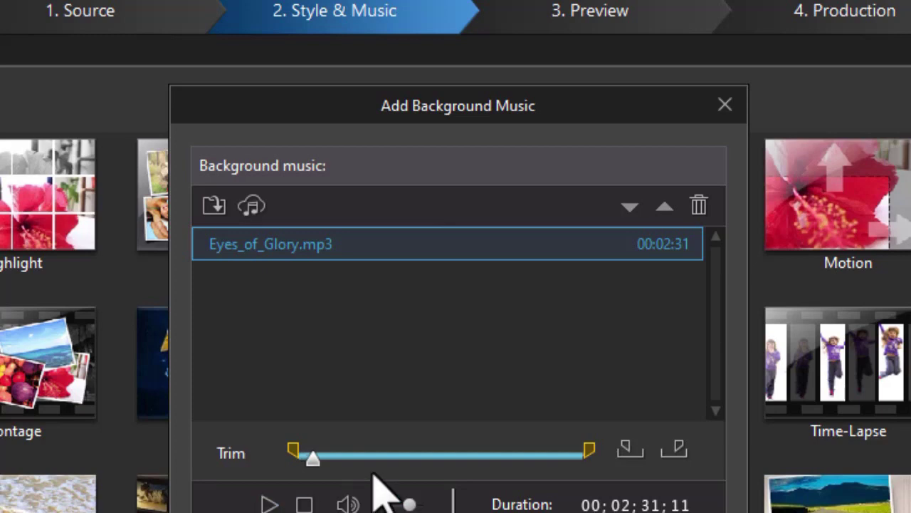
{"action": "left_click", "coordinate": [625, 450]}
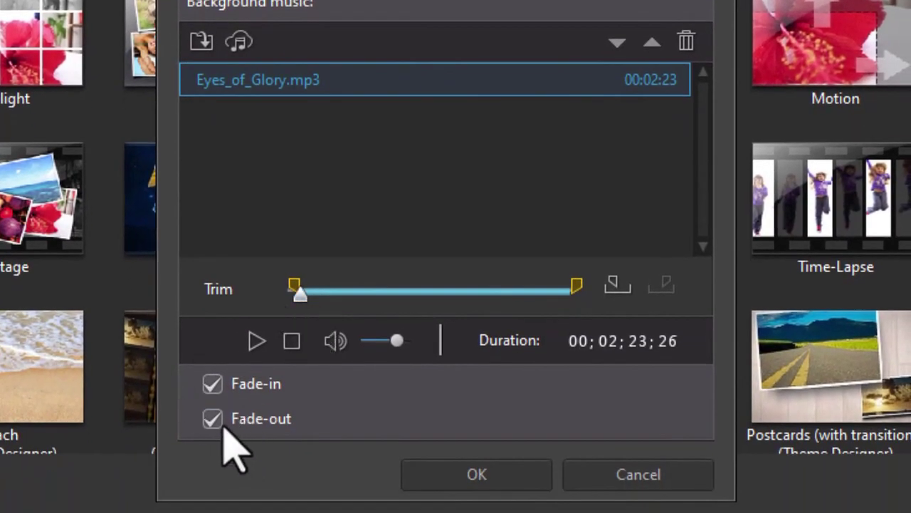
{"action": "left_click", "coordinate": [214, 420]}
{"action": "left_click", "coordinate": [512, 476]}
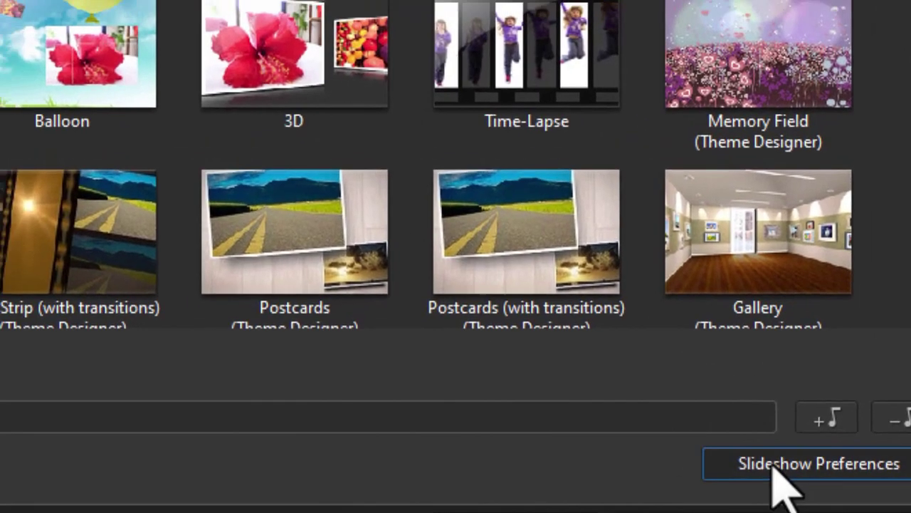
Keep Fit music to photos and Timeline order in preferences, then generate the slideshow.
{"action": "left_click", "coordinate": [714, 430]}
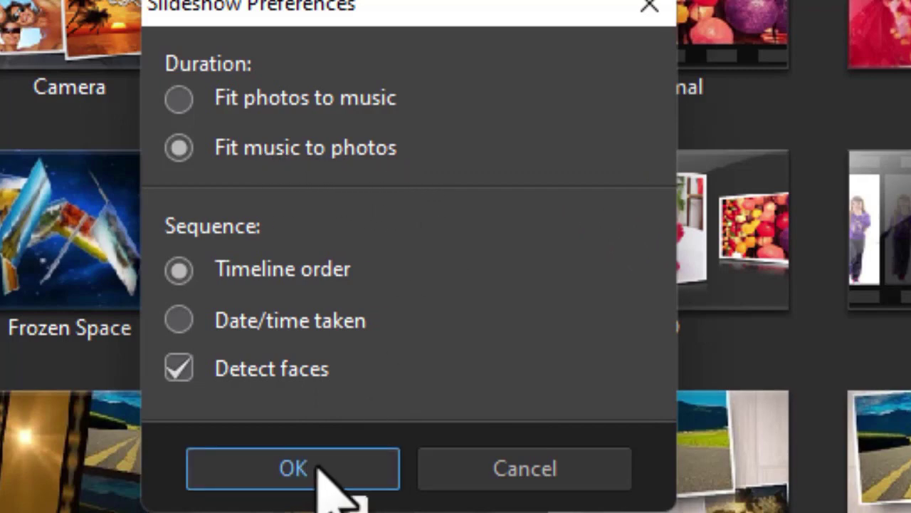
{"action": "left_click", "coordinate": [318, 470]}
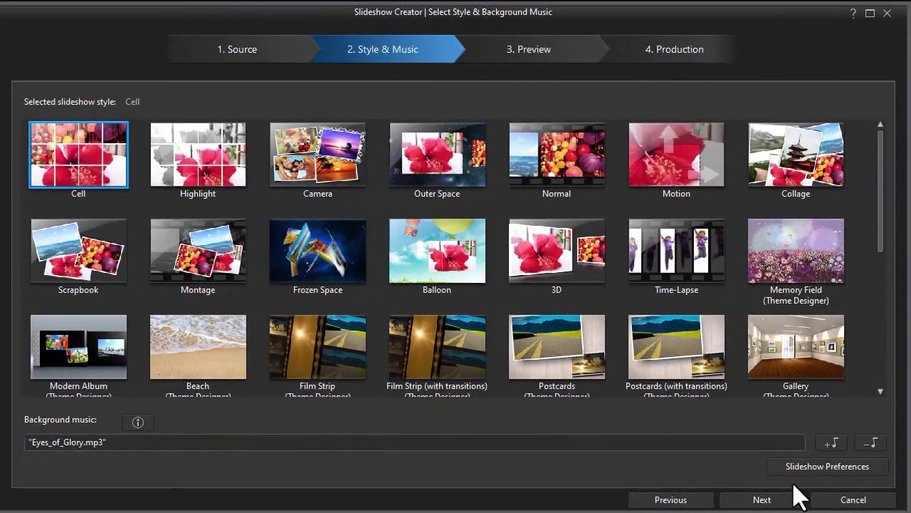
{"action": "left_click", "coordinate": [761, 500]}
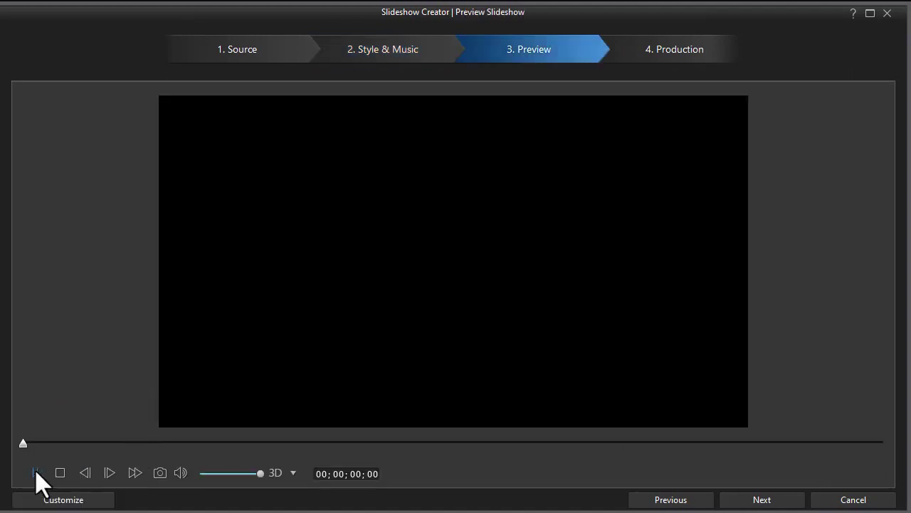
{"action": "left_click", "coordinate": [36, 473]}
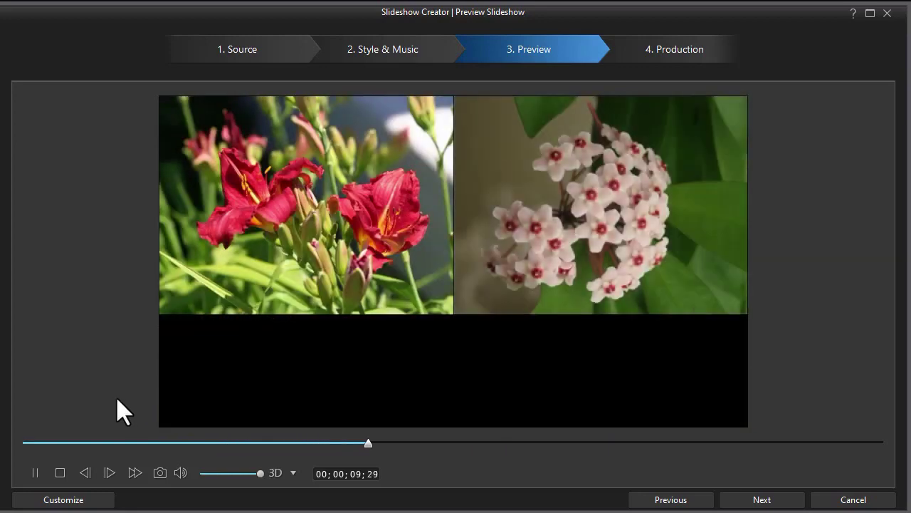
{"action": "left_click", "coordinate": [60, 472]}
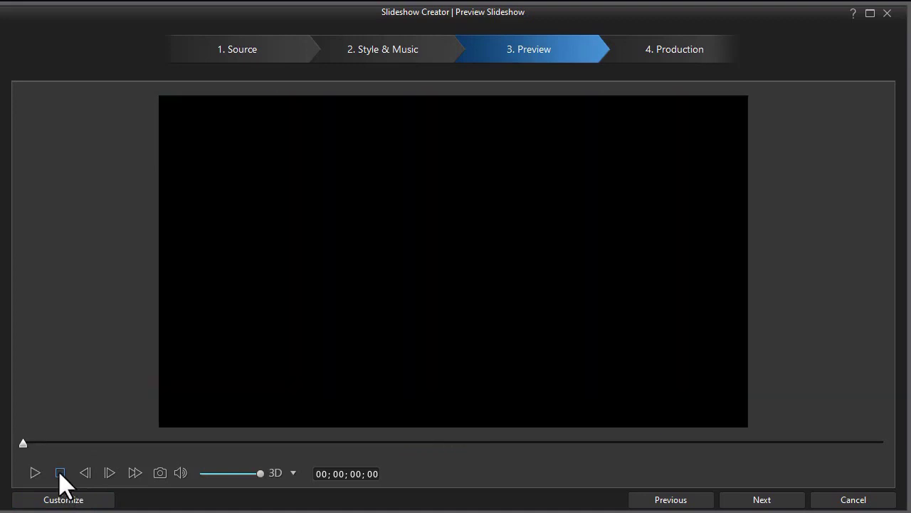
{"action": "left_click", "coordinate": [761, 499]}
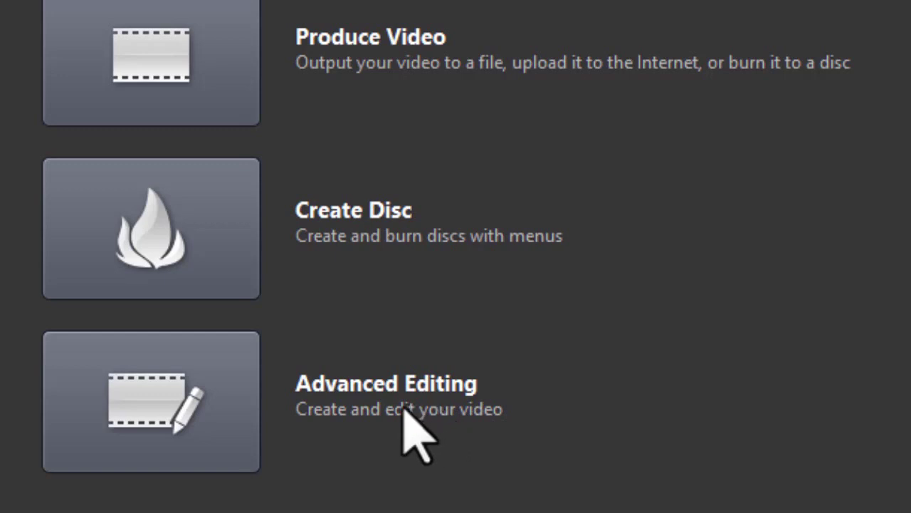
Send the slideshow to the editing timeline and play it from 05;02 to 06;20.
{"action": "left_click", "coordinate": [188, 414]}
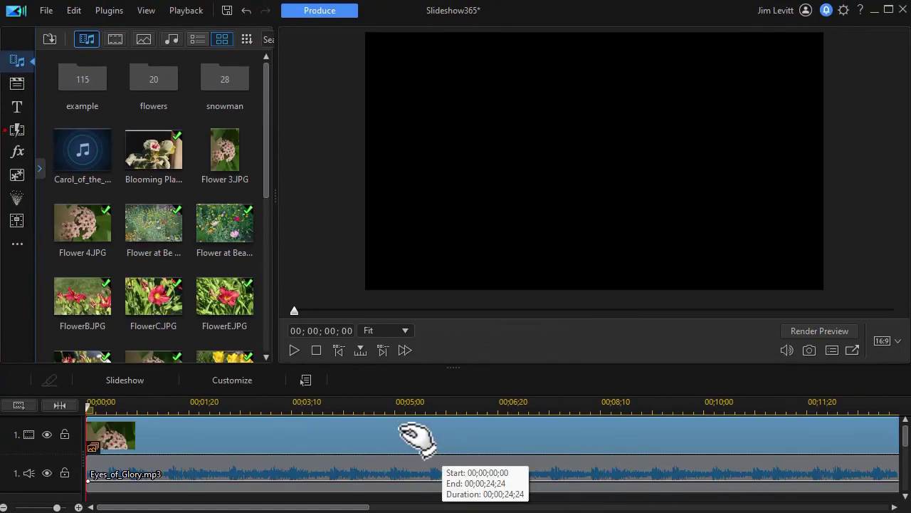
{"action": "left_click", "coordinate": [399, 401]}
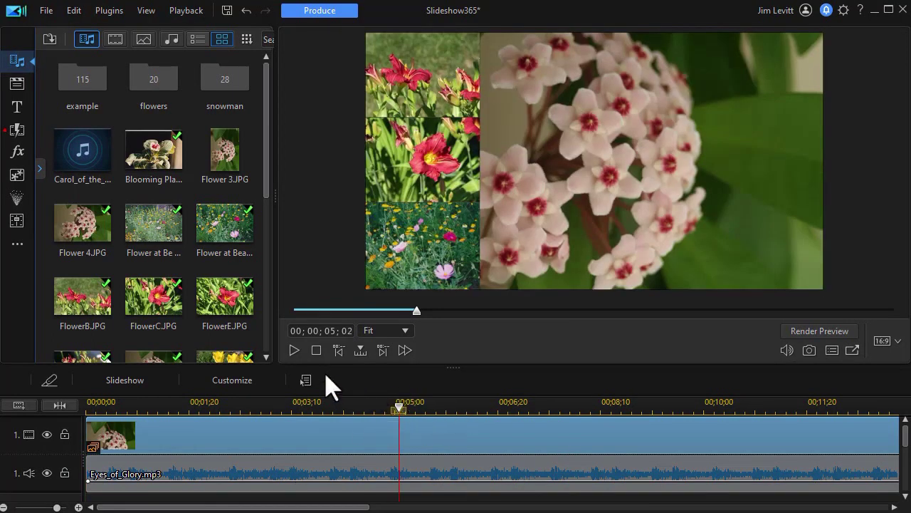
{"action": "left_click", "coordinate": [292, 349]}
{"action": "left_click", "coordinate": [292, 349]}
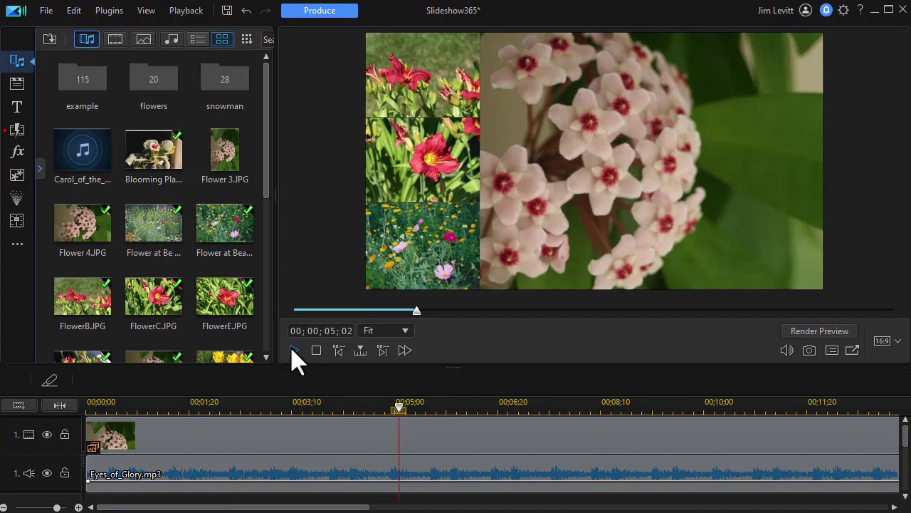
{"action": "left_click", "coordinate": [292, 349]}
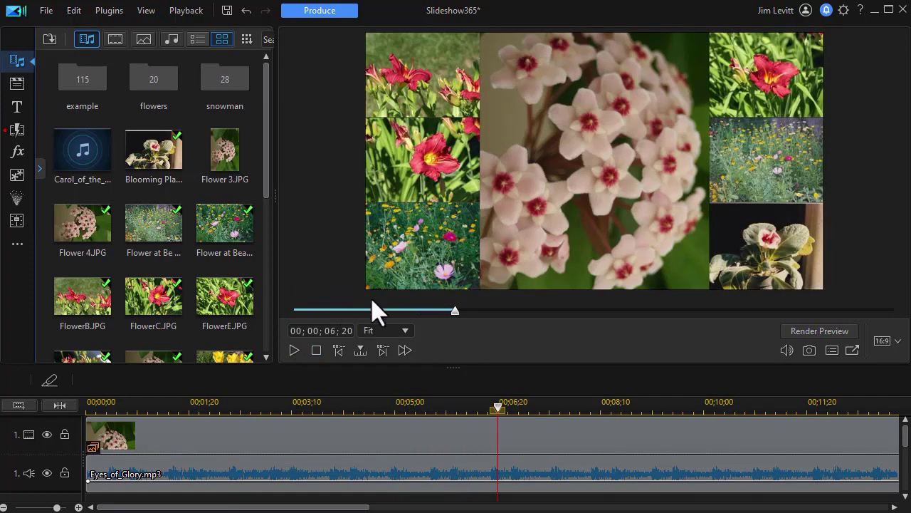
{"action": "left_click", "coordinate": [106, 11]}
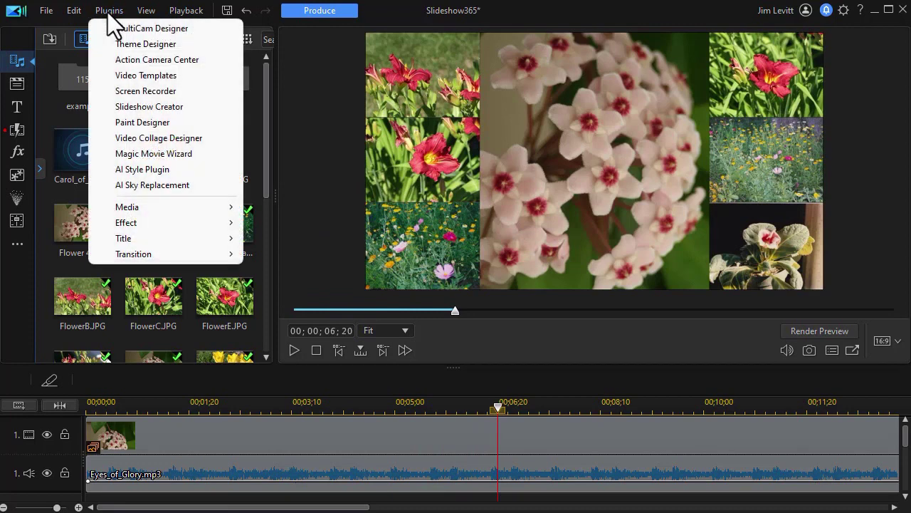
Start a second Slideshow Creator with the 20 flowers-folder photos from the Media Room.
{"action": "left_click", "coordinate": [182, 106]}
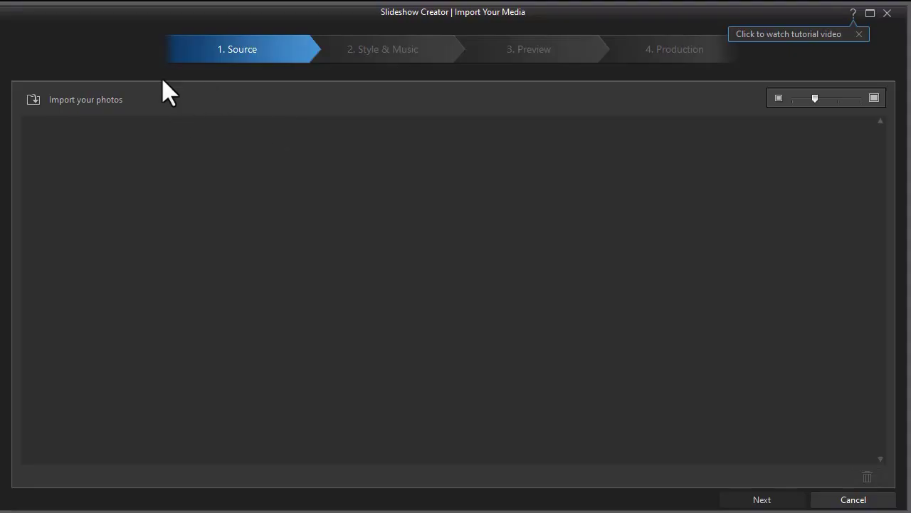
{"action": "left_click", "coordinate": [33, 100]}
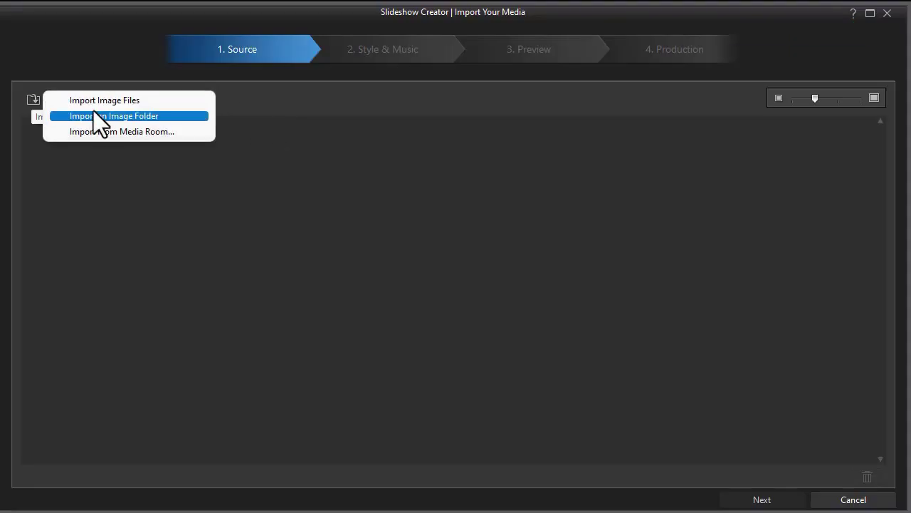
{"action": "left_click", "coordinate": [99, 132]}
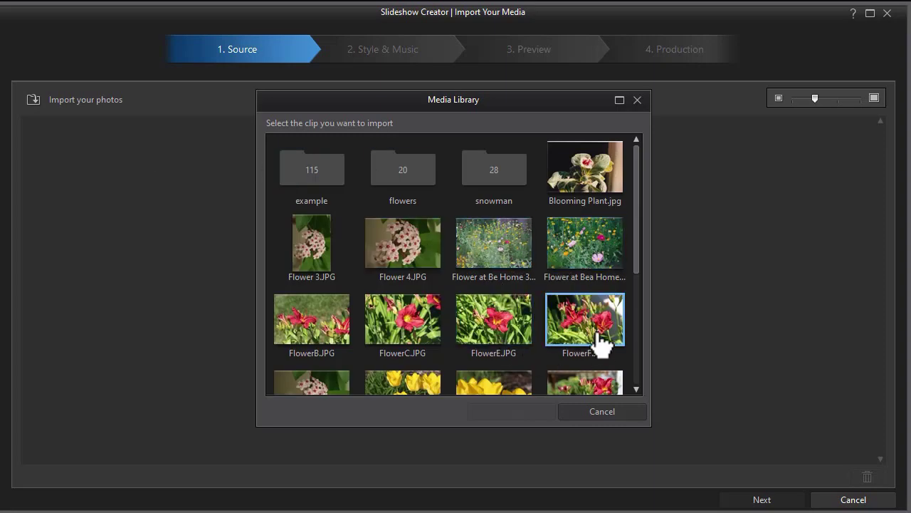
{"action": "left_click", "coordinate": [401, 175]}
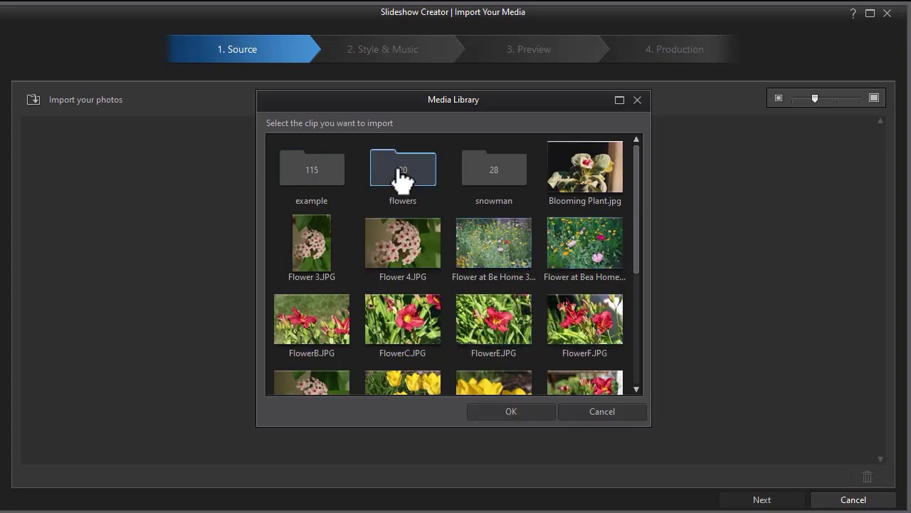
{"action": "left_click", "coordinate": [515, 412]}
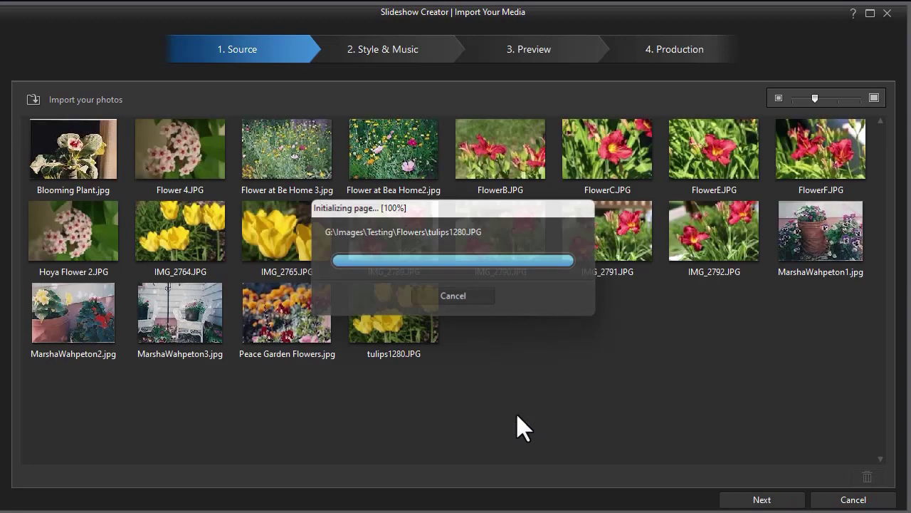
{"action": "left_click", "coordinate": [774, 501]}
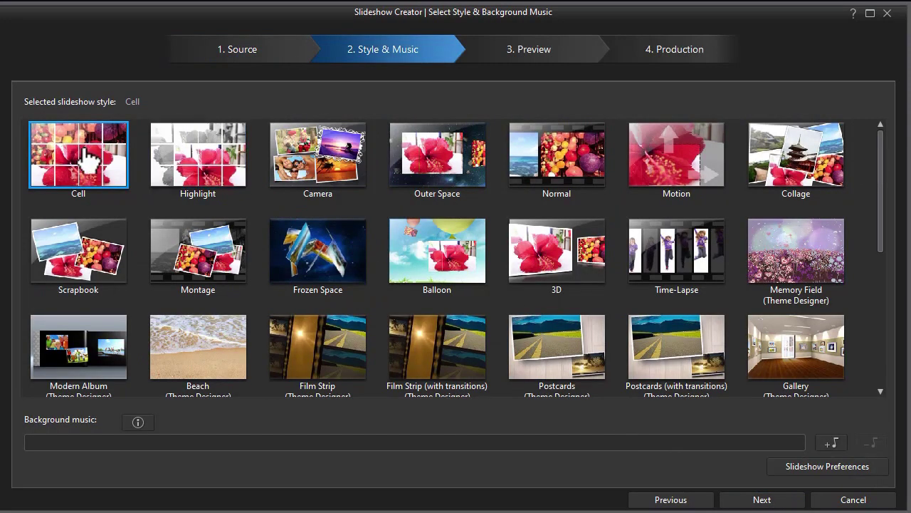
Add Eyes_of_Glory.mp3 as the slideshow's background music.
{"action": "left_click", "coordinate": [832, 443]}
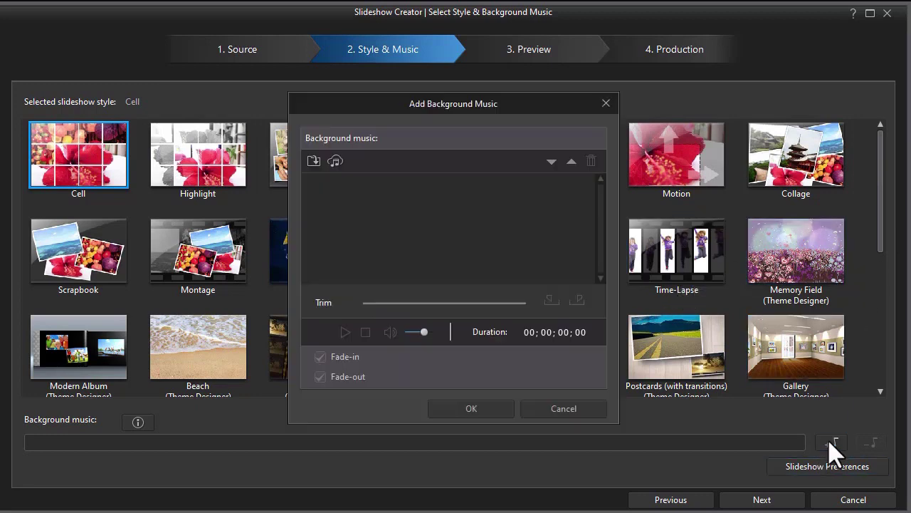
{"action": "left_click", "coordinate": [314, 161]}
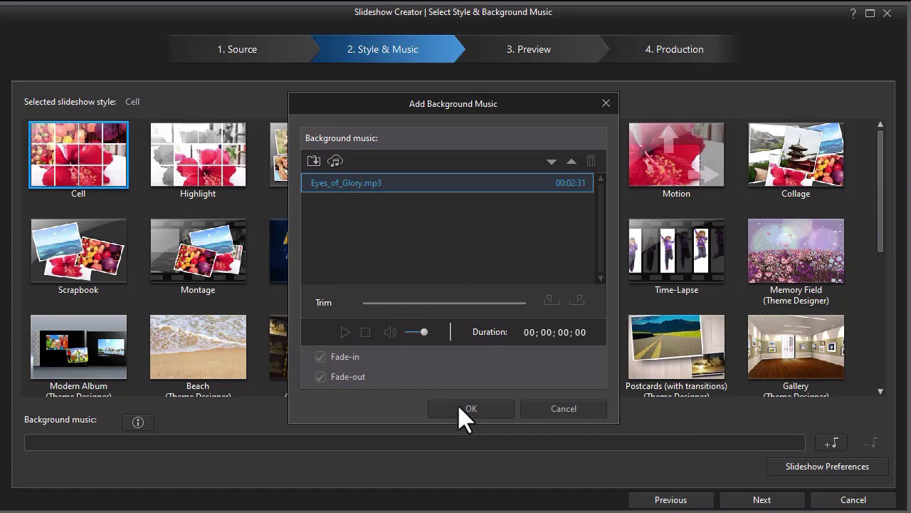
{"action": "left_click", "coordinate": [488, 413]}
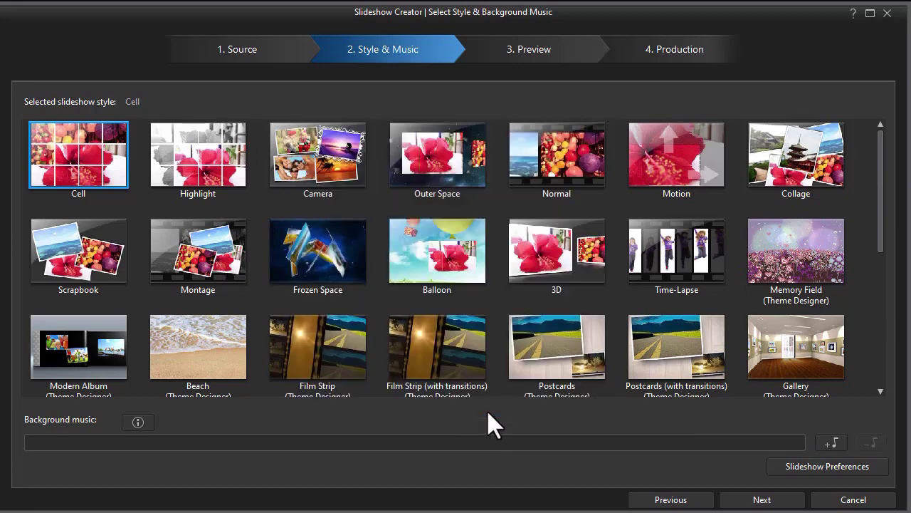
Set the slideshow preferences to Fit photos to music and create the slideshow.
{"action": "left_click", "coordinate": [810, 469]}
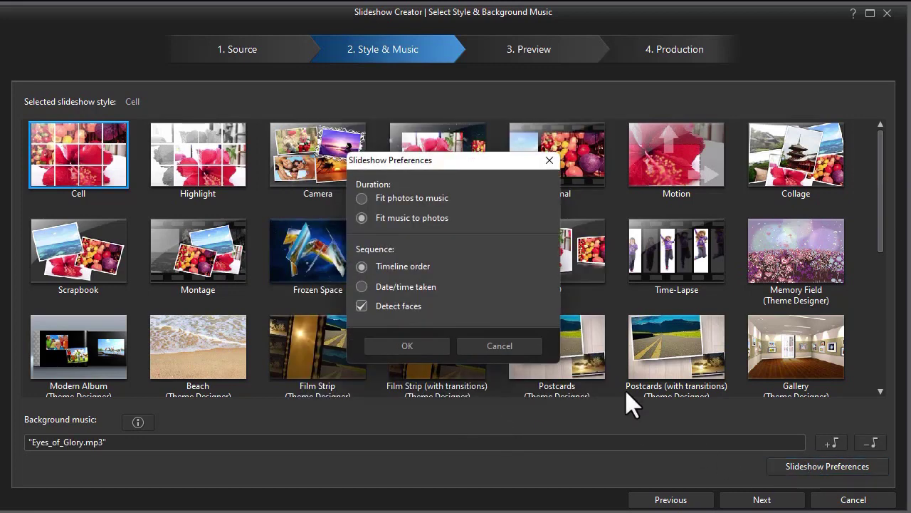
{"action": "left_click", "coordinate": [363, 198]}
{"action": "left_click", "coordinate": [417, 348]}
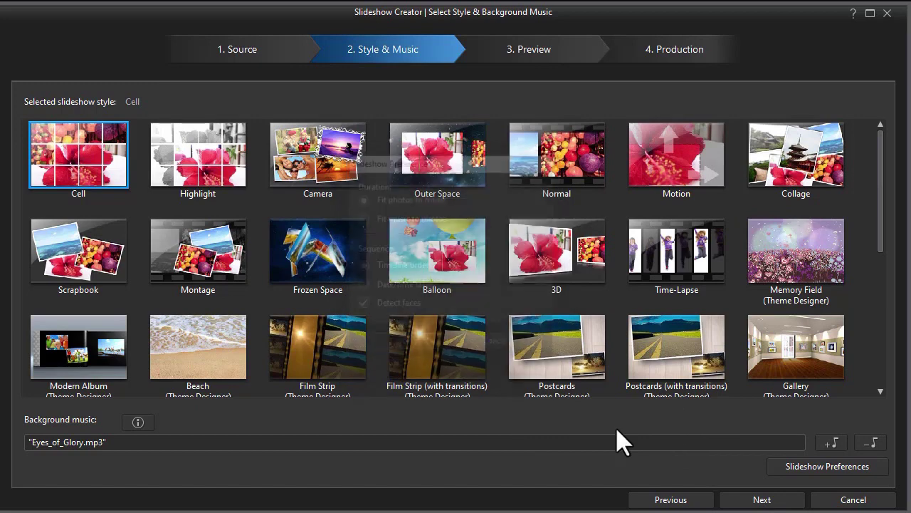
{"action": "left_click", "coordinate": [761, 500]}
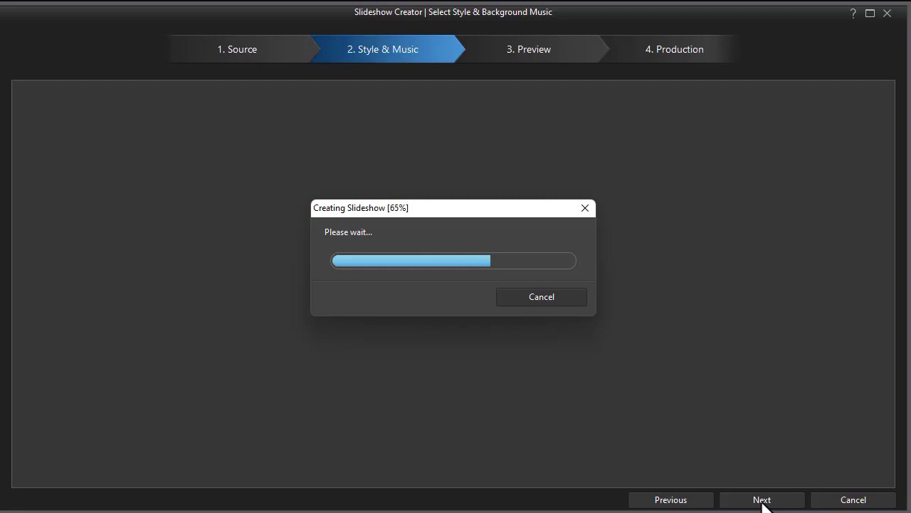
Produce the fit-to-music slideshow into Advanced Editing and select its clip at the timeline start.
{"action": "left_click", "coordinate": [760, 500]}
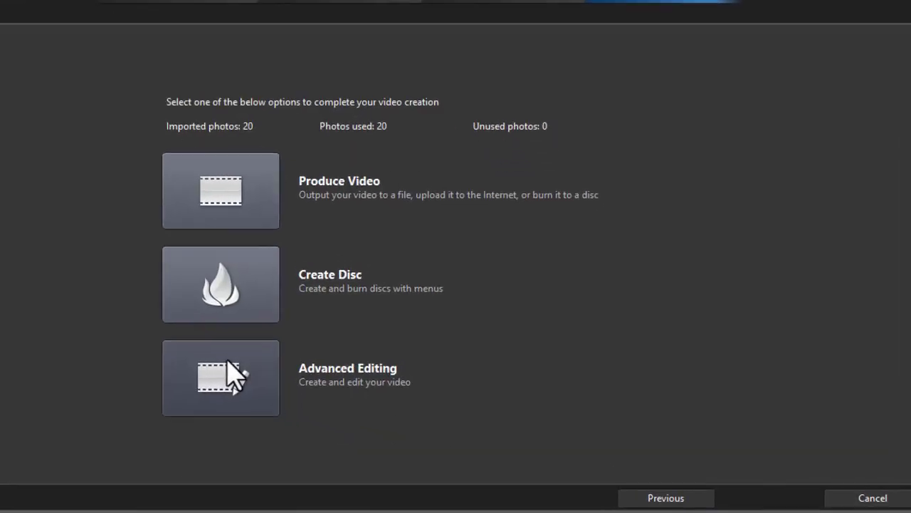
{"action": "left_click", "coordinate": [287, 388]}
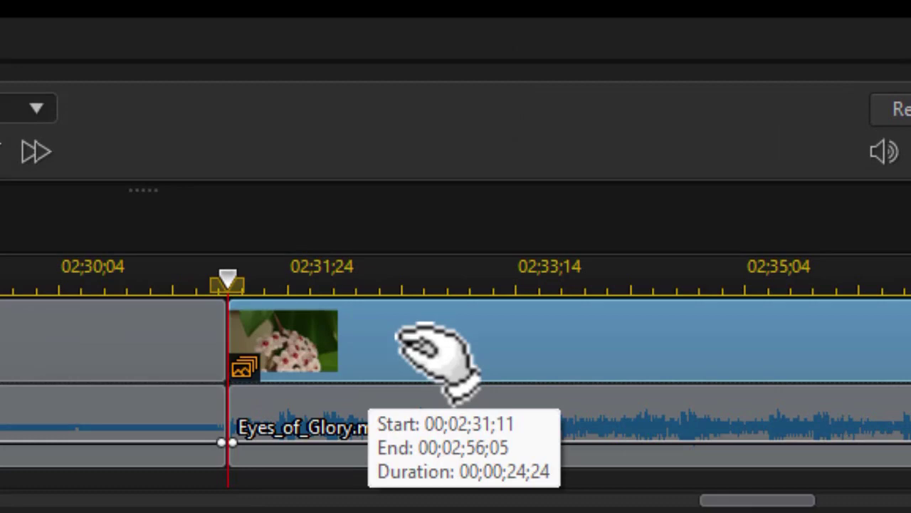
{"action": "left_click", "coordinate": [328, 370]}
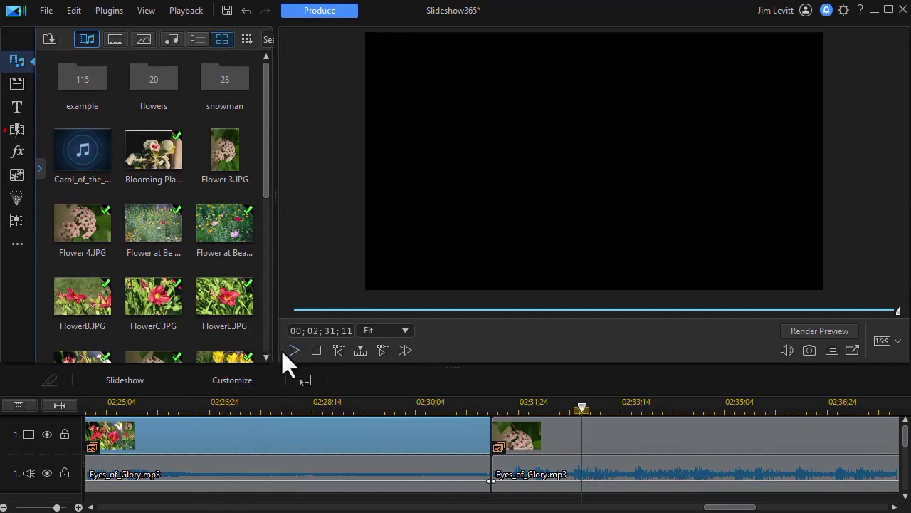
{"action": "left_click", "coordinate": [292, 351]}
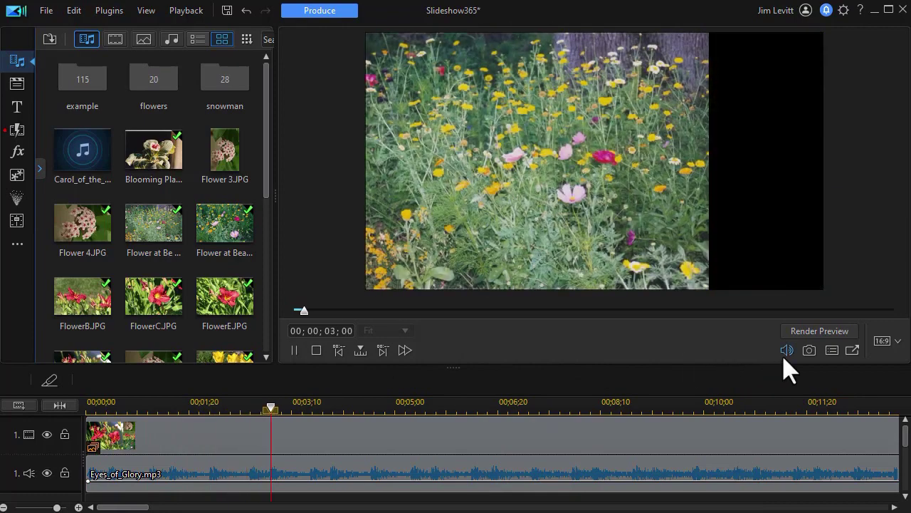
{"action": "mouse_move", "coordinate": [786, 361]}
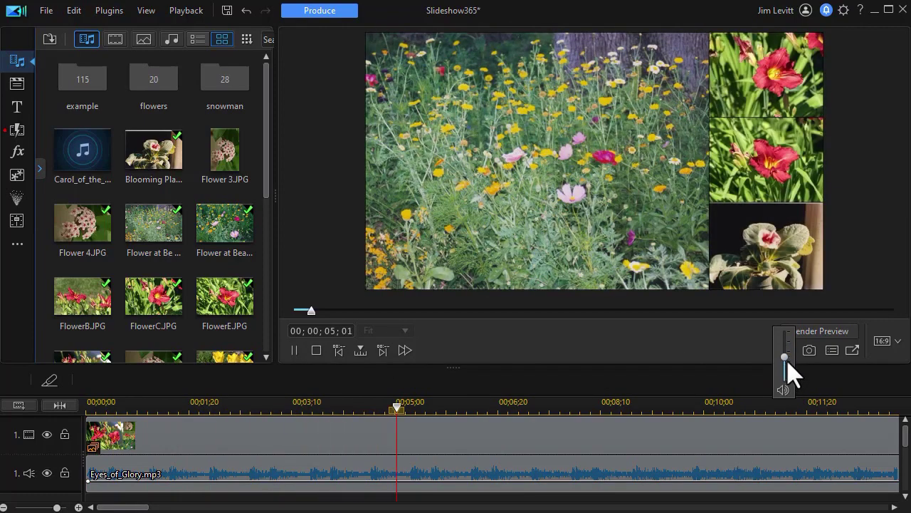
{"action": "left_click_drag", "start_coordinate": [786, 359], "coordinate": [787, 370]}
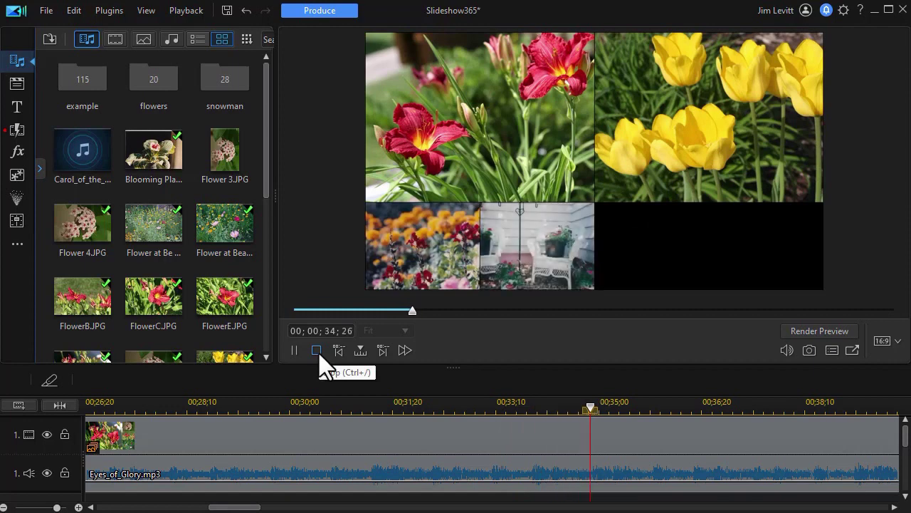
{"action": "left_click", "coordinate": [317, 352]}
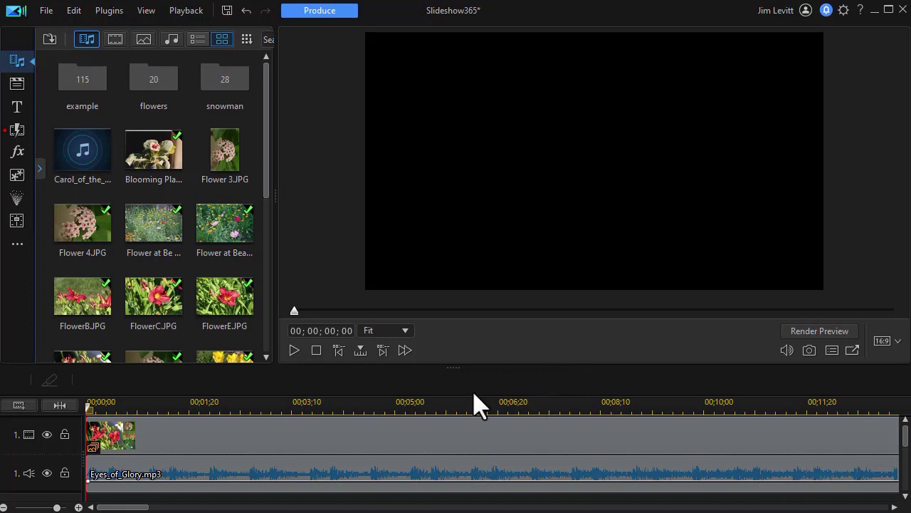
Zoom the timeline to fit both slideshows with Eyes_of_Glory.mp3 in view.
{"action": "left_click", "coordinate": [60, 405]}
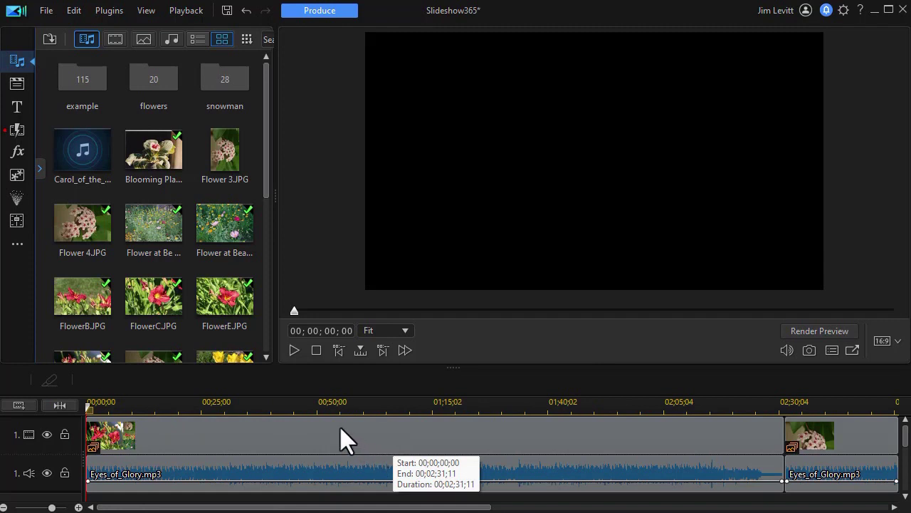